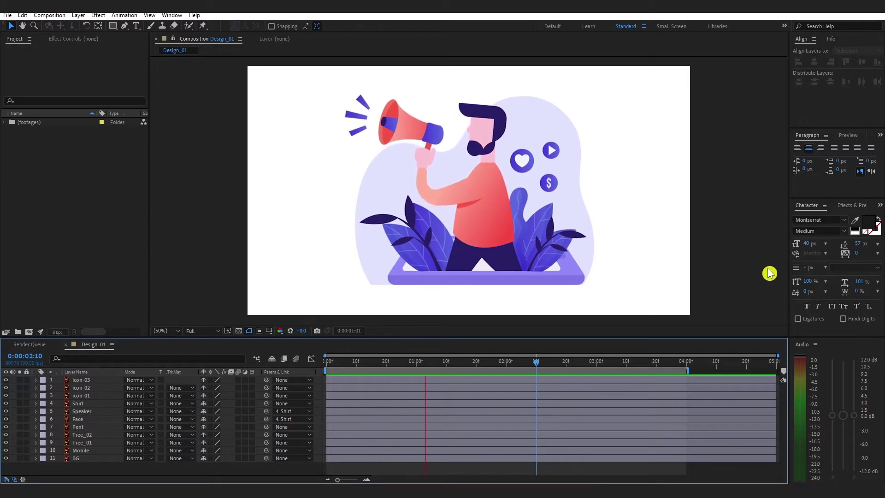
key("space")
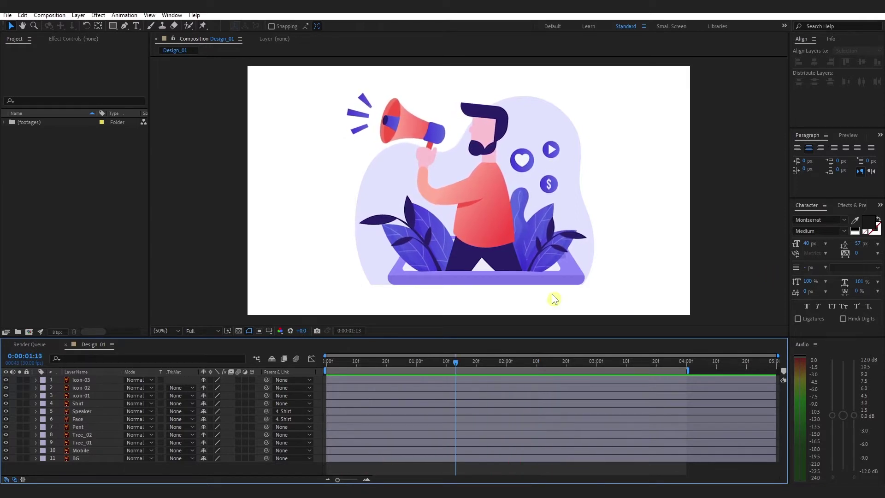
left_click(427, 250)
left_click(401, 240)
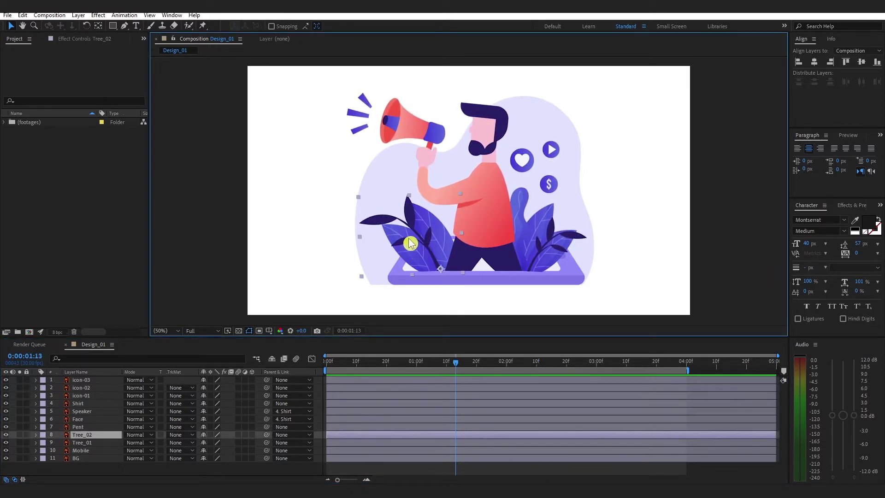
left_click_drag(411, 243, 312, 200)
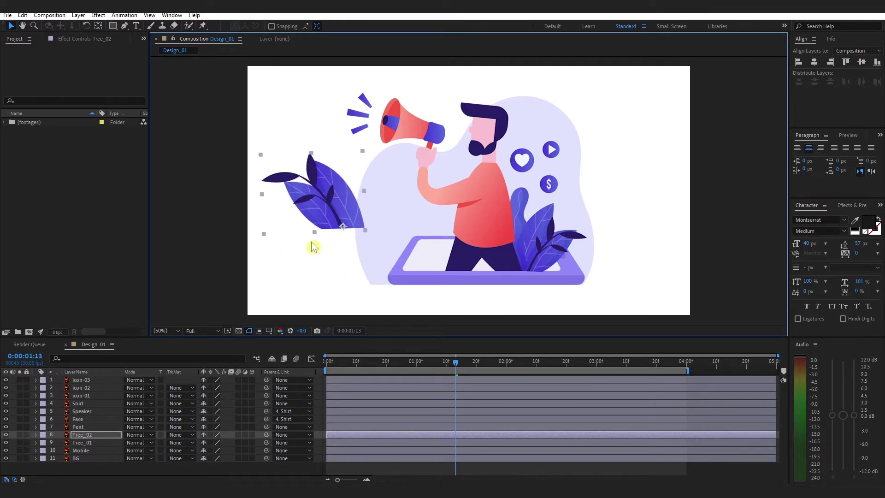
key("g")
left_click(343, 229)
left_click_drag(332, 205, 327, 200)
left_click(332, 182)
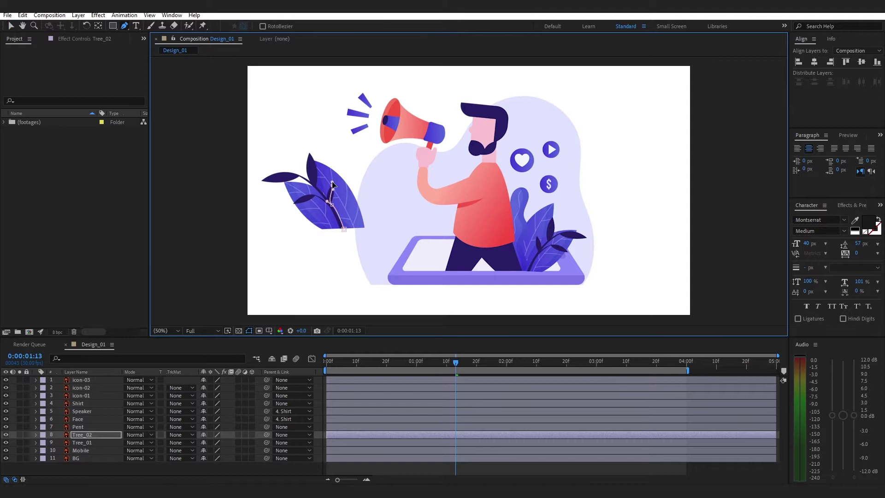
left_click(325, 195)
left_click(318, 185)
left_click(311, 145)
left_click_drag(255, 181, 238, 201)
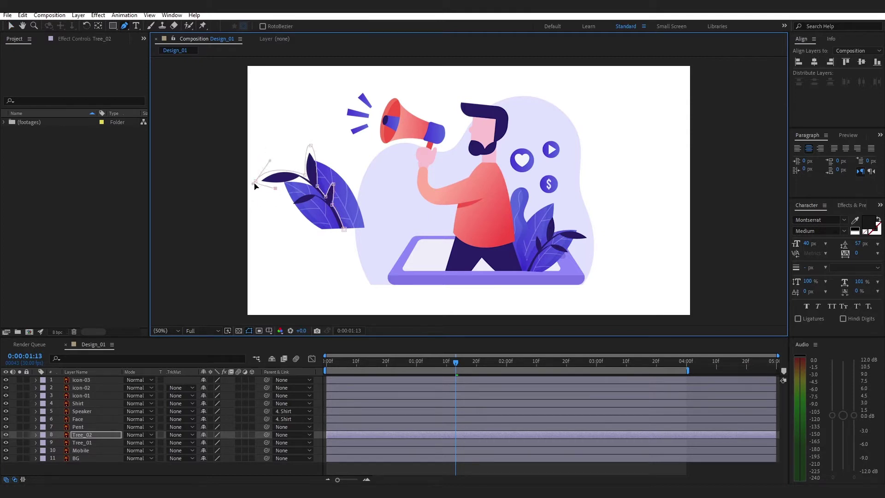
left_click(344, 229)
key("v")
left_click(305, 195)
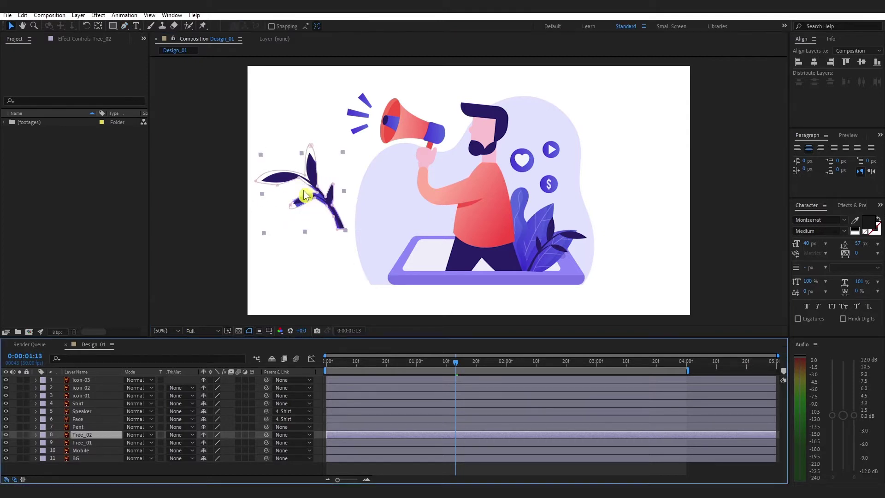
mouse_move(304, 195)
left_mouse_down()
mouse_move(311, 201)
mouse_move(291, 175)
mouse_move(310, 189)
mouse_move(295, 192)
mouse_move(304, 190)
left_mouse_up()
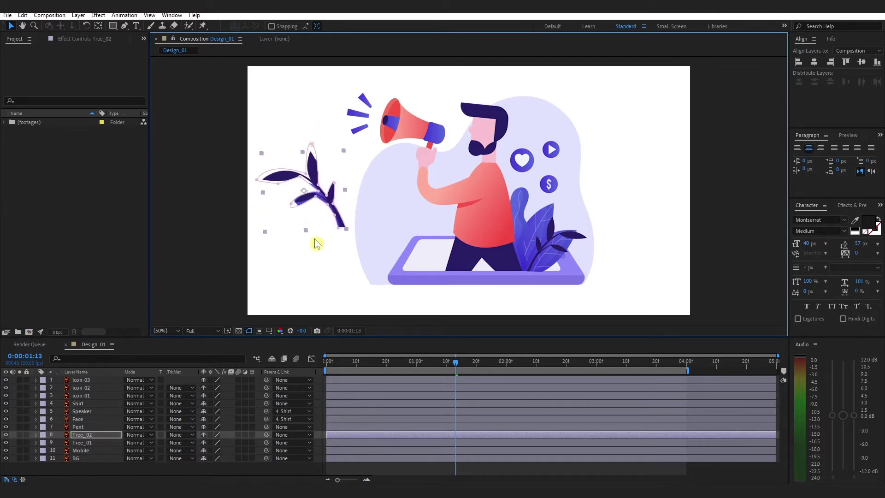
Step: Undo the mask, name the new layer New leaf Layer, and move the leaf sprig into it
key("ctrl+z")
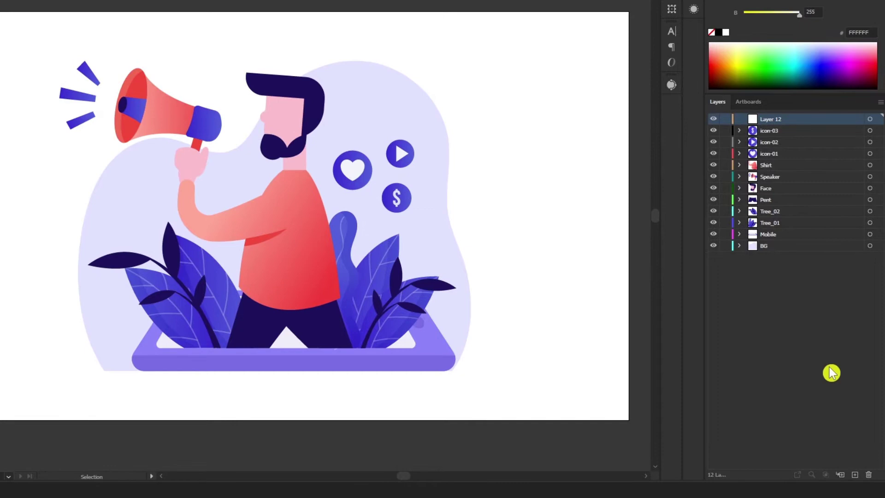
double_click(780, 120)
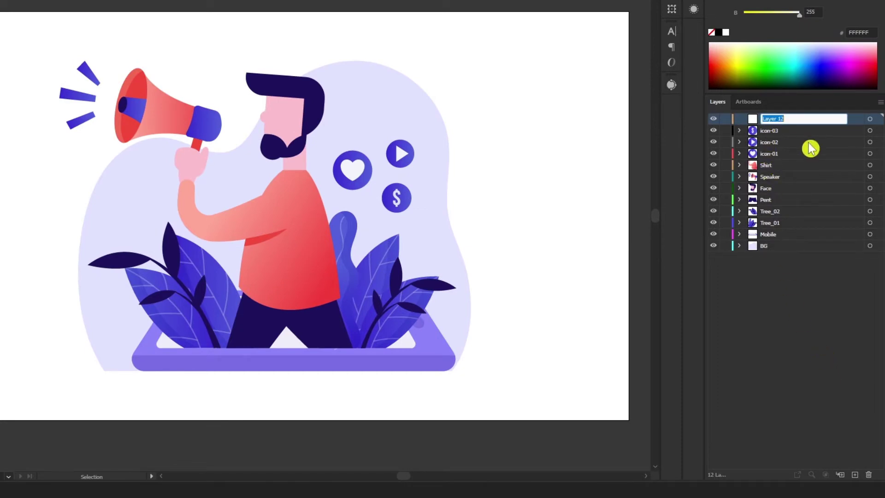
left_click(869, 234)
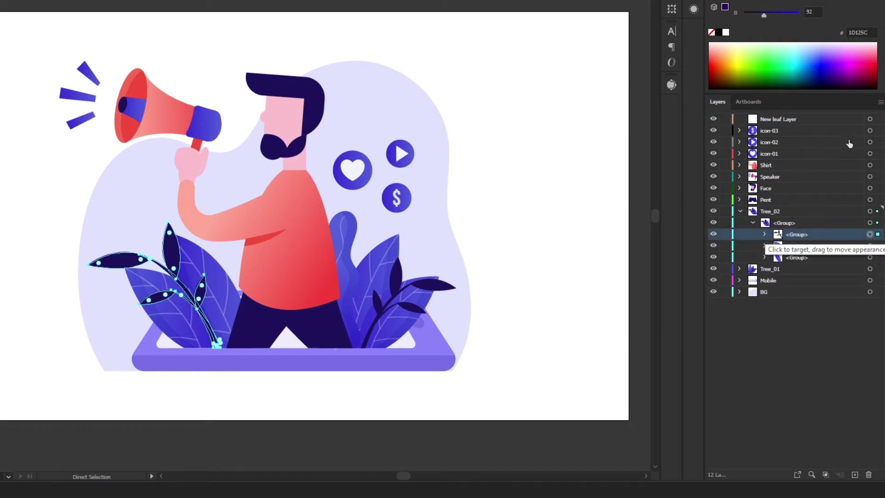
left_click(845, 120)
left_click(869, 119)
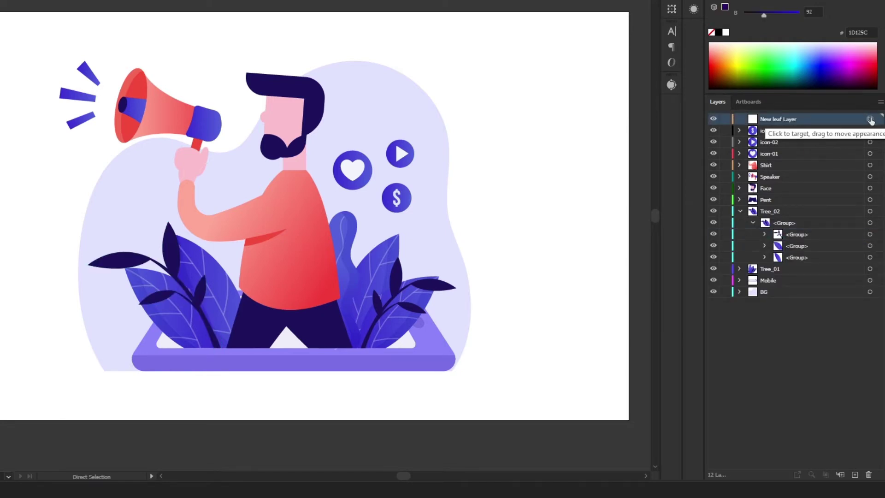
left_click(869, 120)
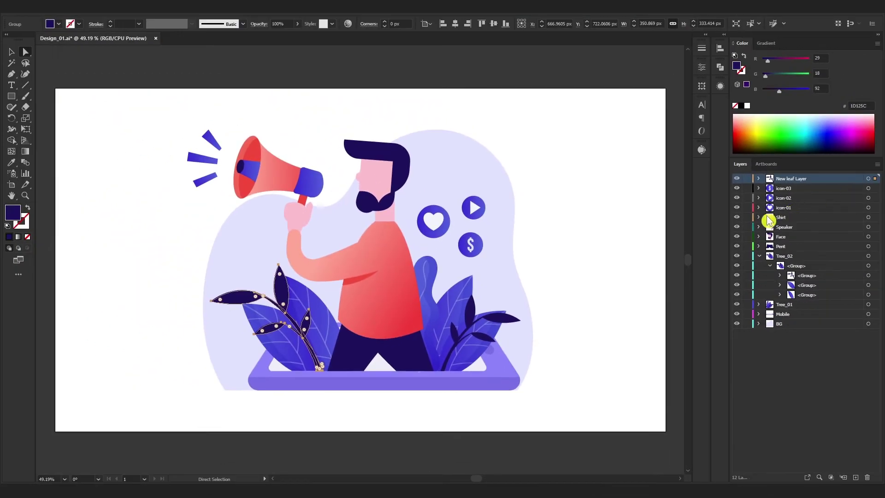
Step: Move the leaf sprig to the artboard's upper left and deselect it
left_click(758, 256)
left_click_drag(279, 289, 146, 201)
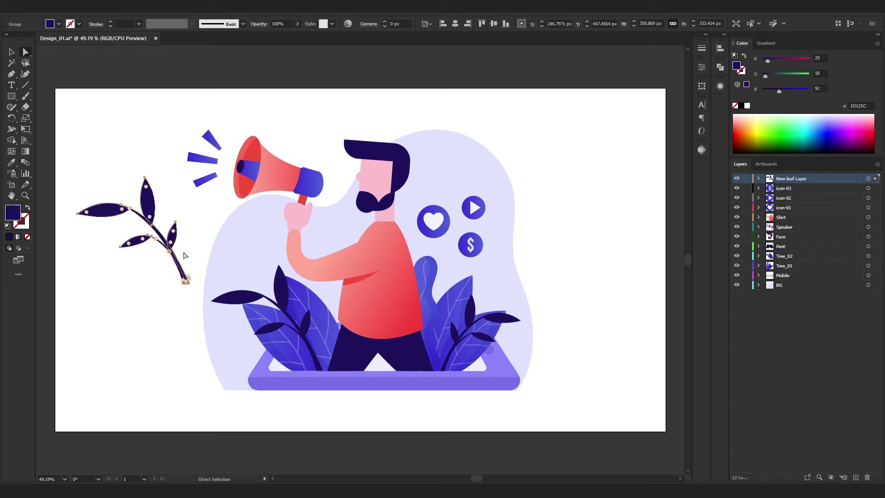
left_click(38, 28)
left_click(47, 12)
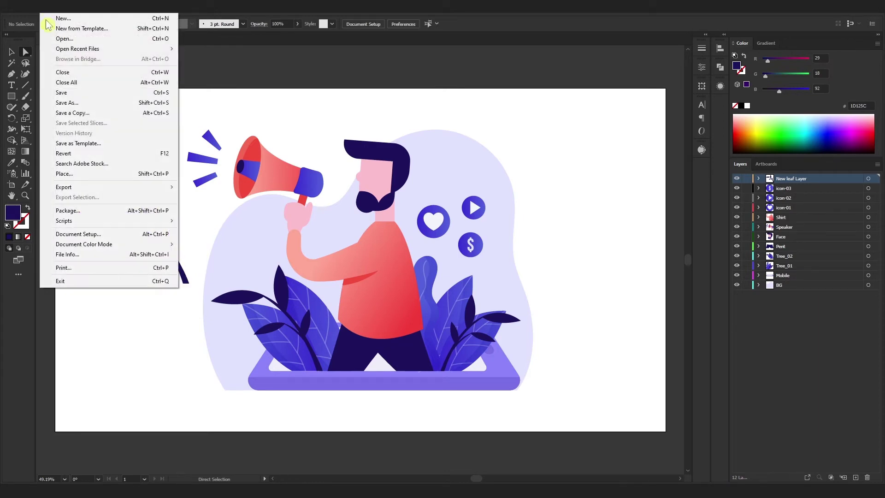
Step: Save Design_01.ai, expand the footages and Design_01 Layers folders, and undo a trial green fill
left_click(64, 93)
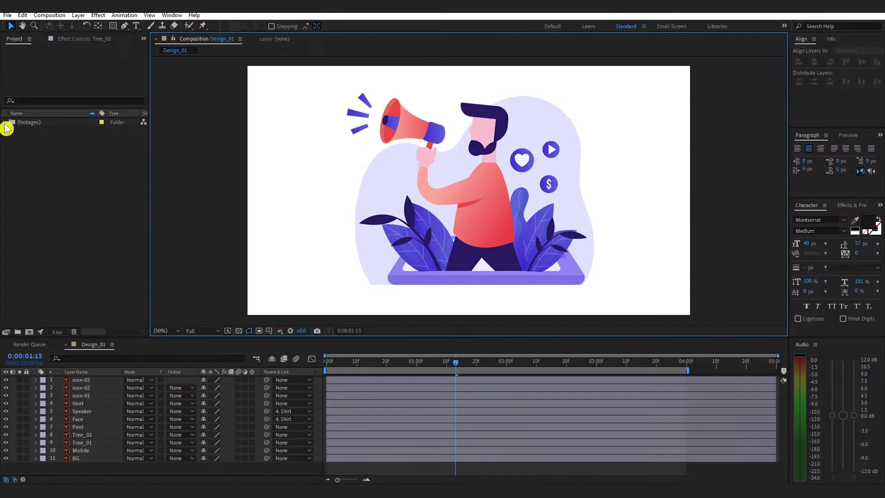
left_click(5, 122)
left_click(14, 140)
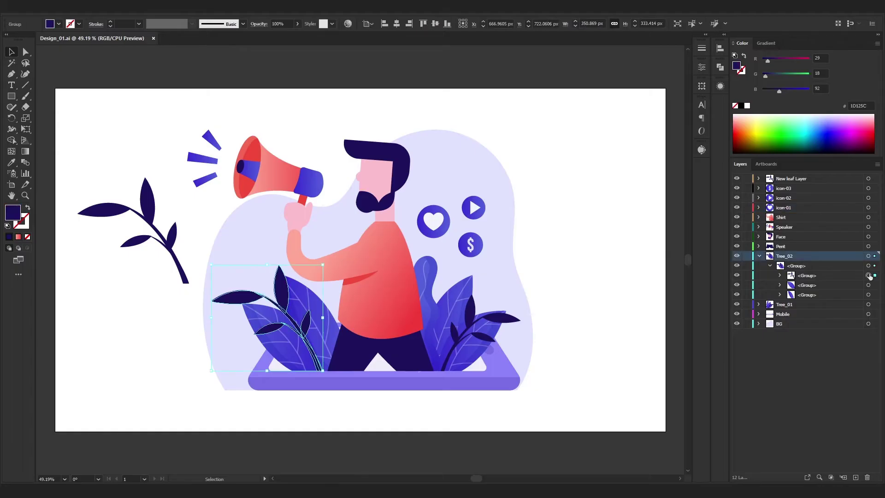
left_click(782, 129)
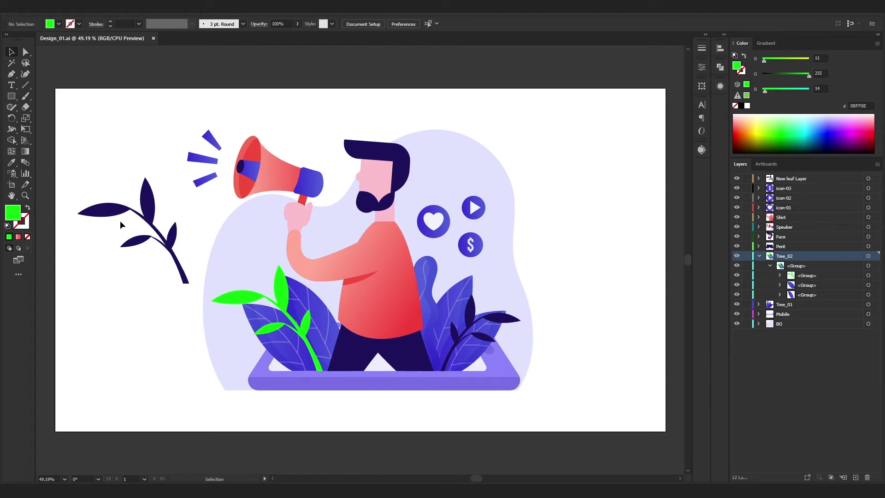
key("ctrl+z")
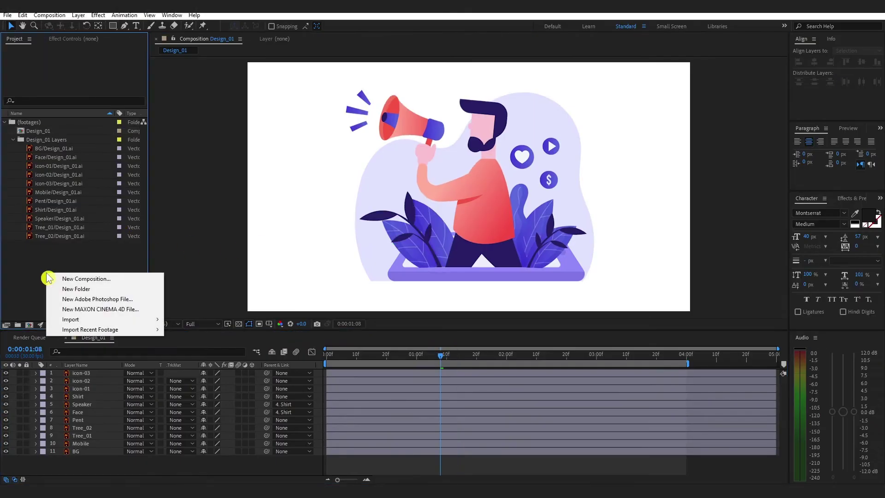
Step: Import the single file Design_01.ai as Footage
mouse_move(117, 320)
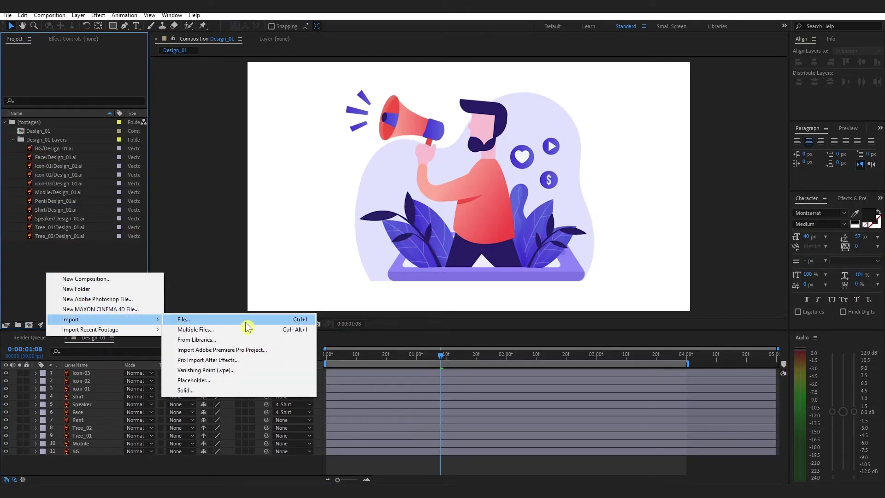
left_click(276, 320)
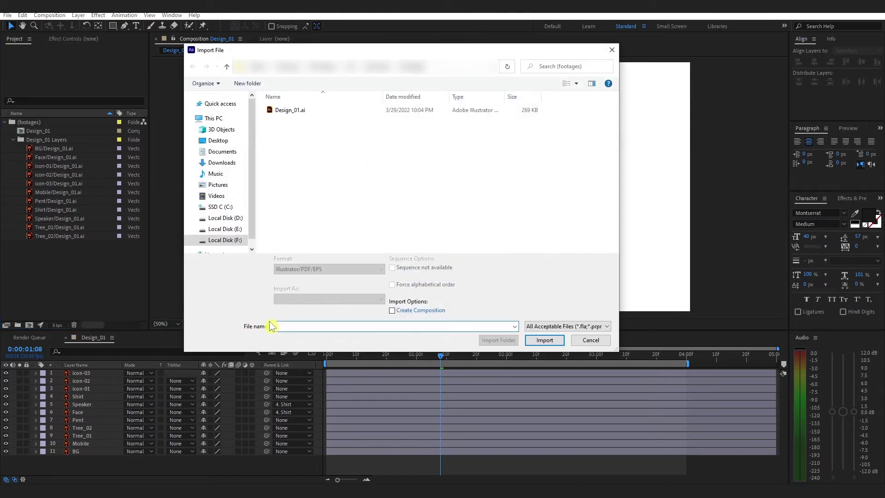
left_click(294, 113)
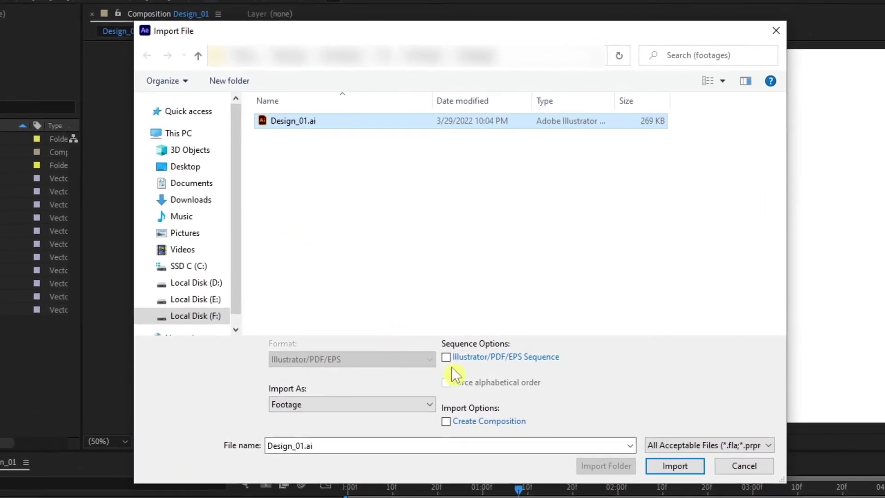
left_click(449, 356)
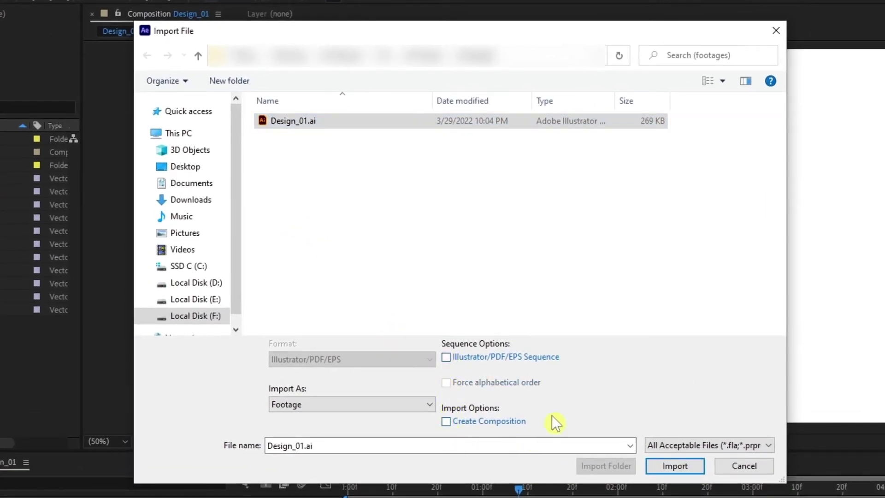
left_click(330, 401)
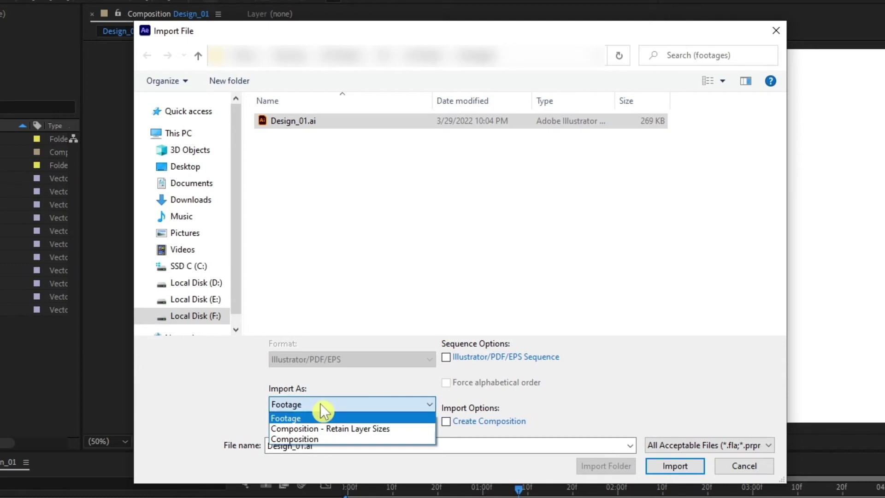
left_click(284, 419)
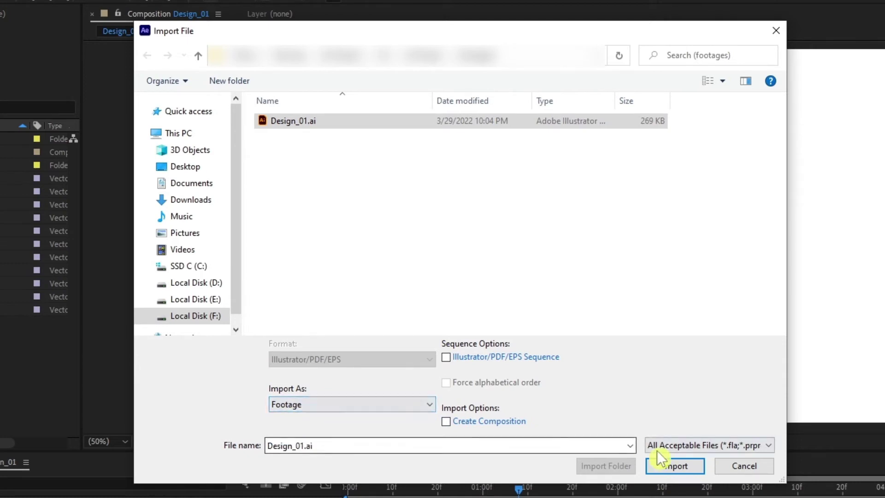
left_click(679, 466)
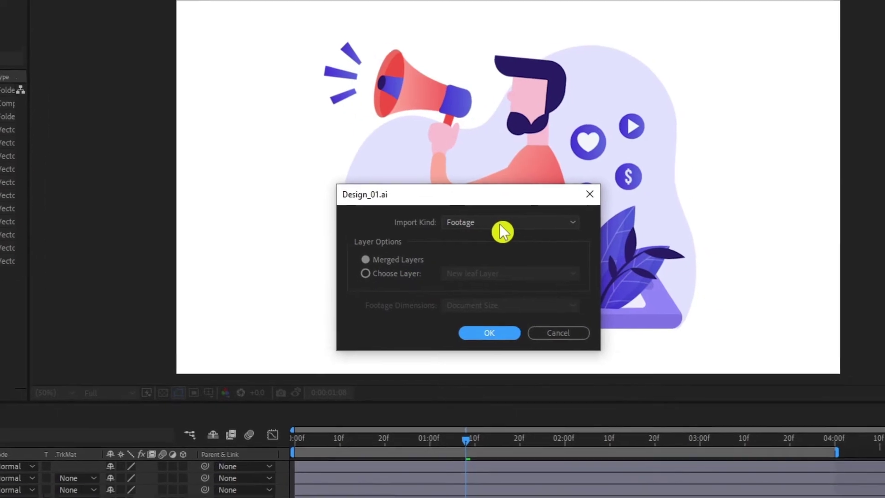
Step: Import only New leaf Layer as Footage with Layer Size footage dimensions
left_click(499, 224)
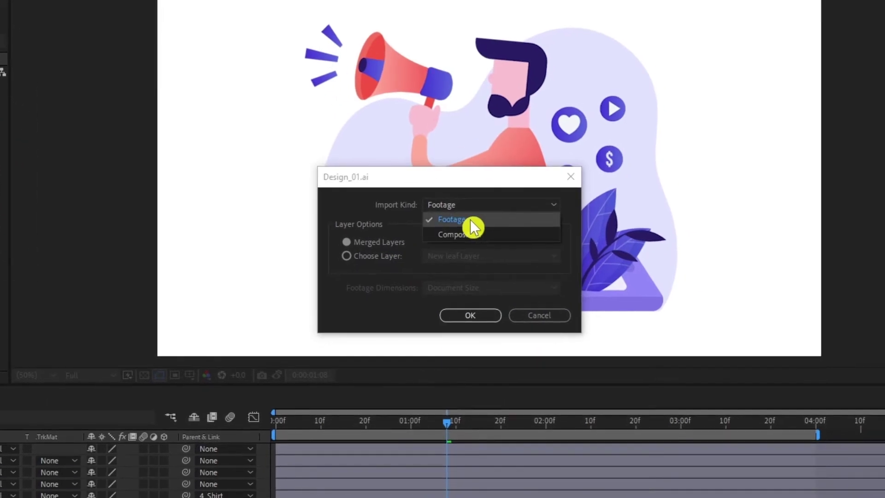
left_click(489, 238)
left_click(373, 257)
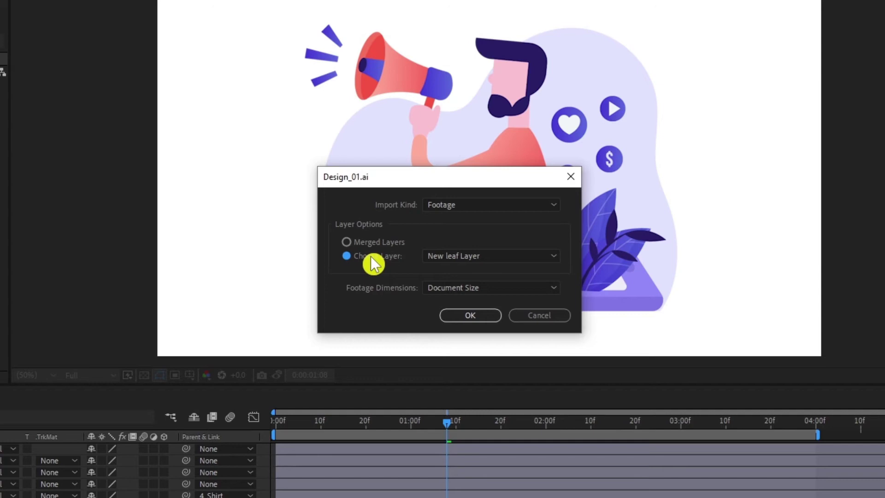
left_click(521, 257)
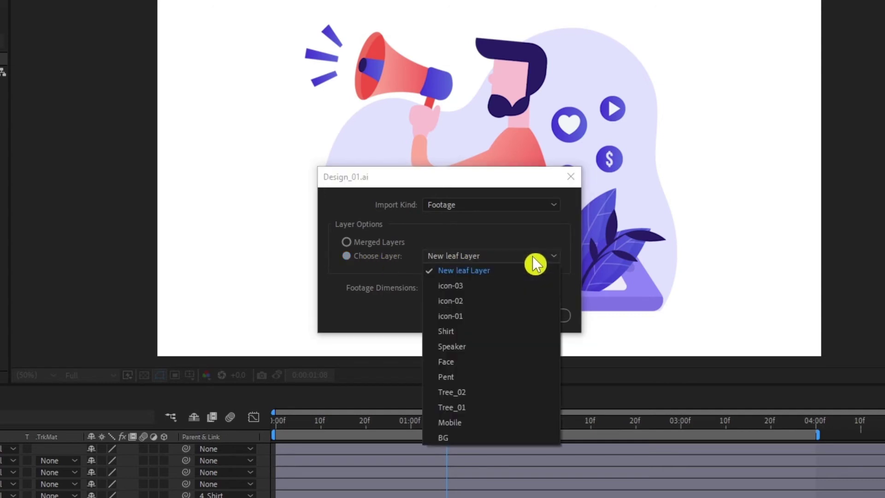
left_click(499, 270)
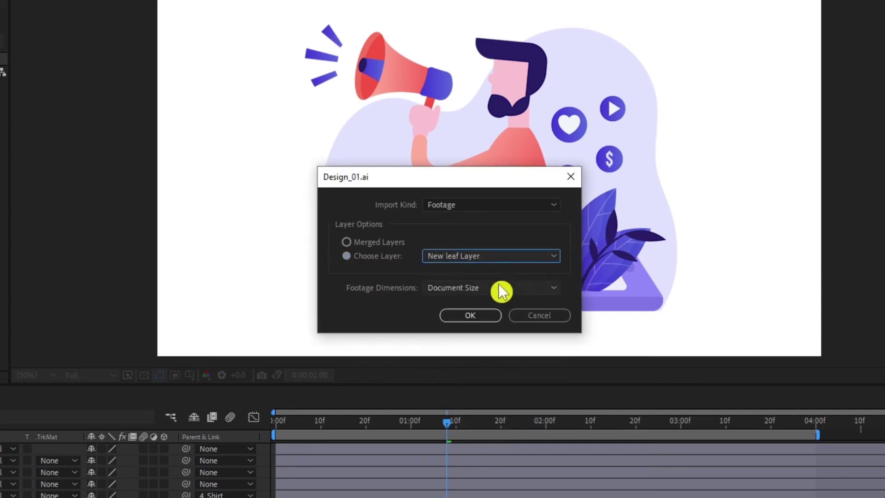
left_click(498, 285)
left_click(485, 299)
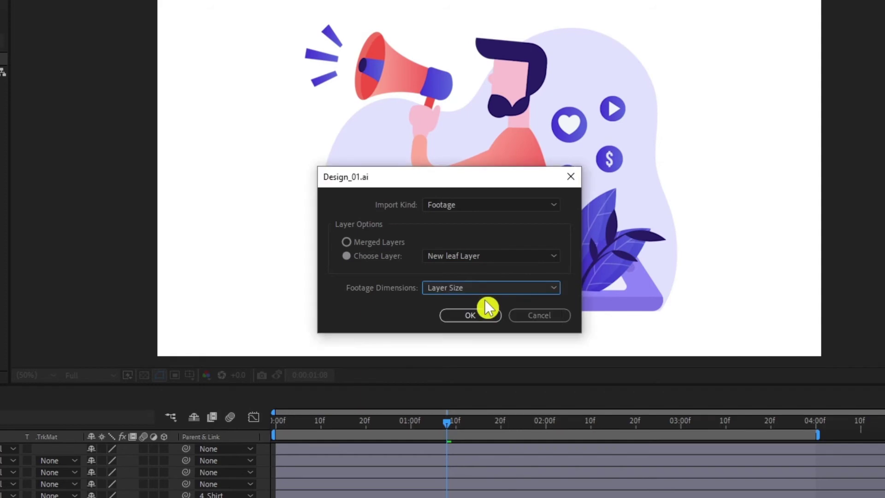
left_click(482, 313)
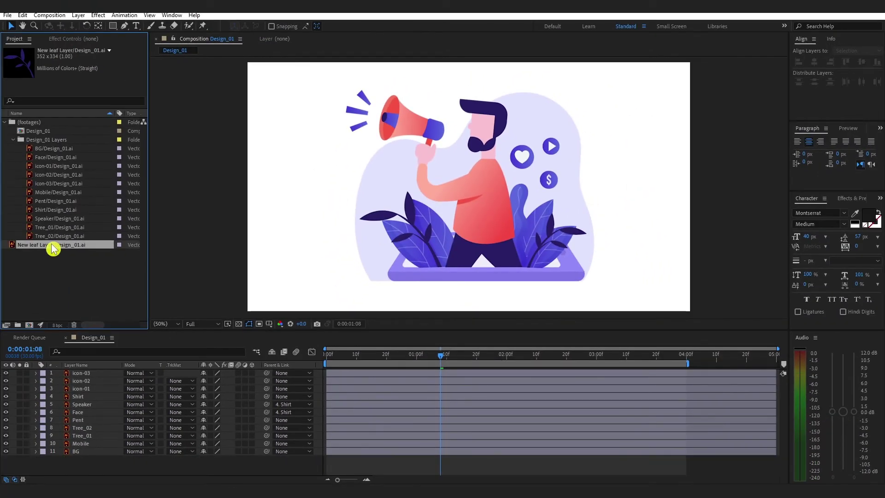
Step: Add New leaf Layer/Design_01.ai to the timeline, shift it left, and scrub the animation
left_click_drag(53, 249, 98, 375)
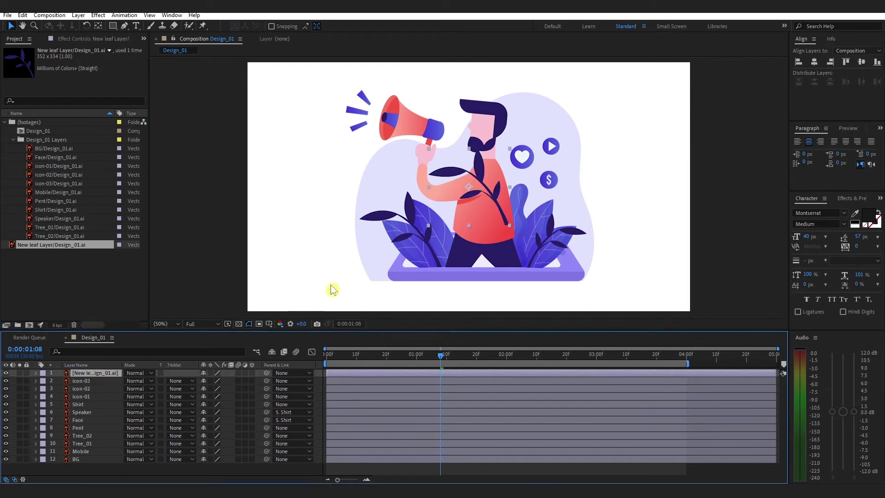
left_click_drag(479, 168, 314, 170)
left_click(316, 203)
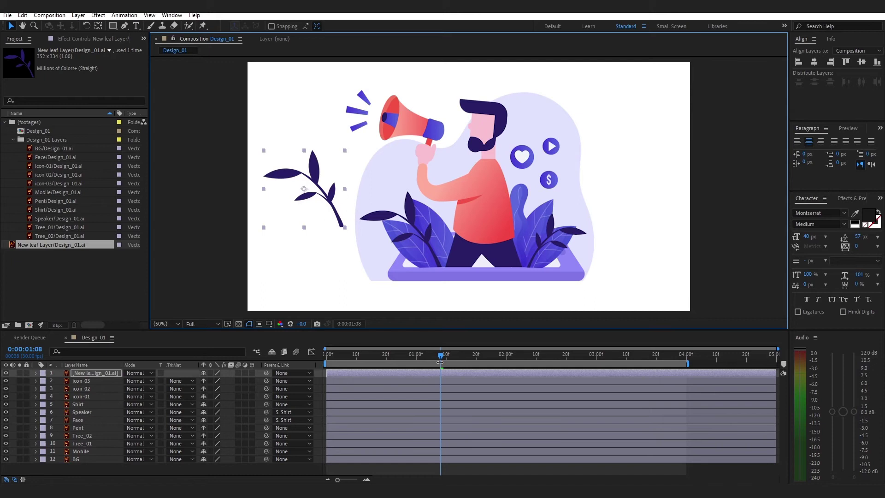
left_click_drag(440, 359, 314, 366)
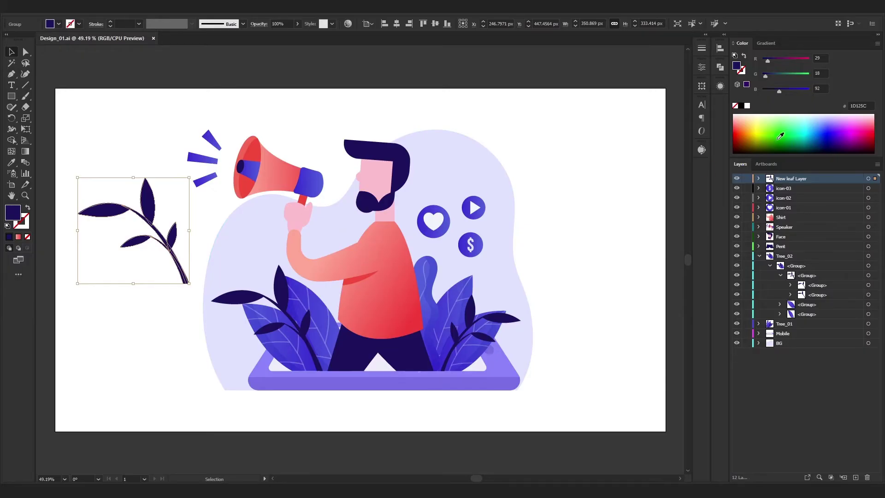
Step: Fill the selected leaf green from the RGB spectrum, deselect it, and save Design_01.ai
left_click(787, 133)
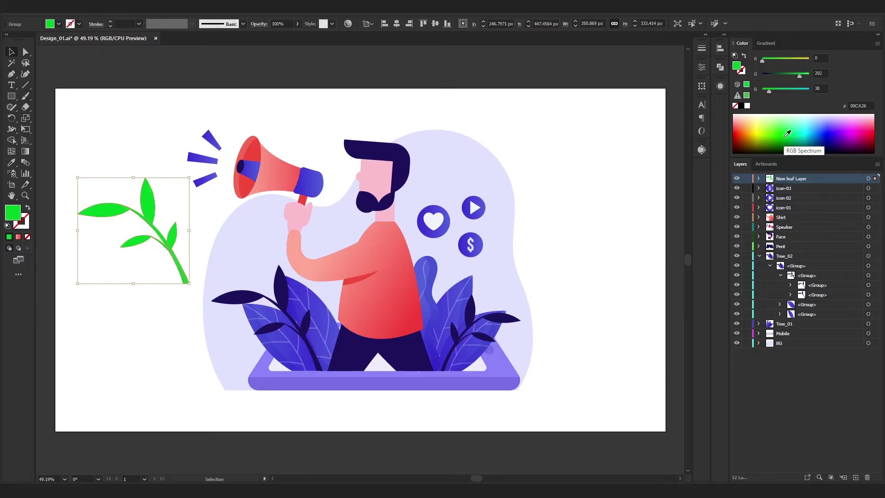
left_click(525, 100)
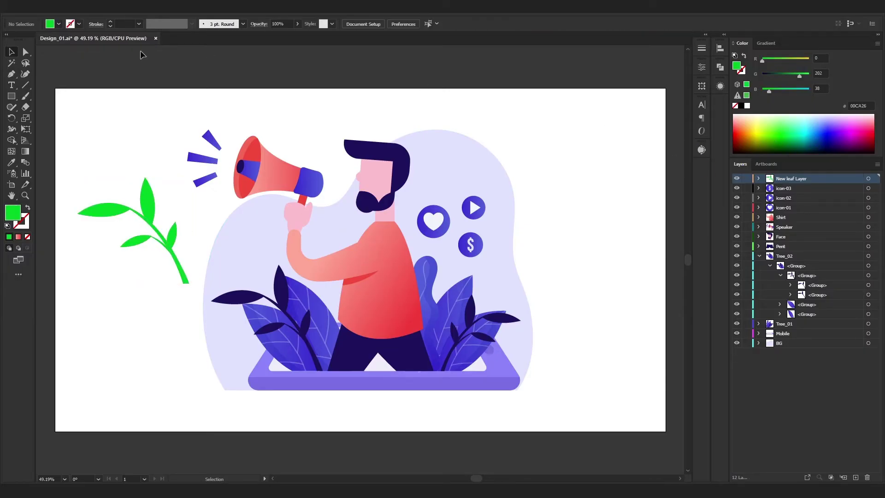
left_click(48, 7)
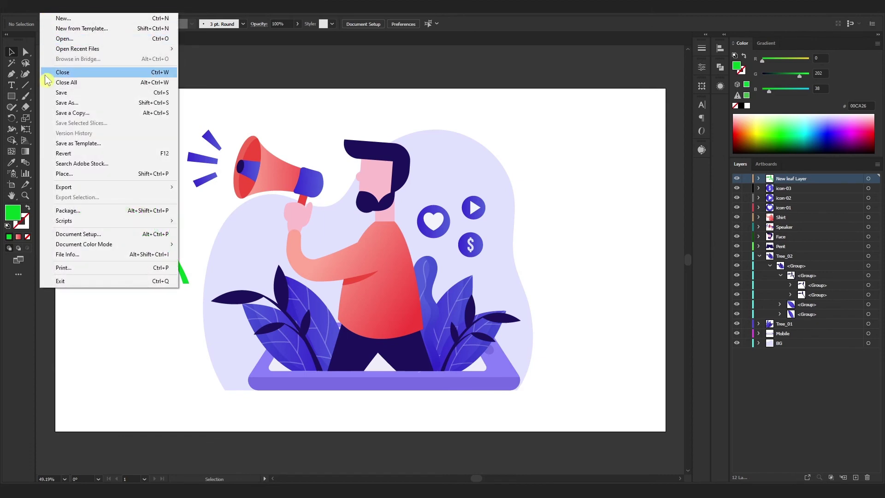
left_click(52, 93)
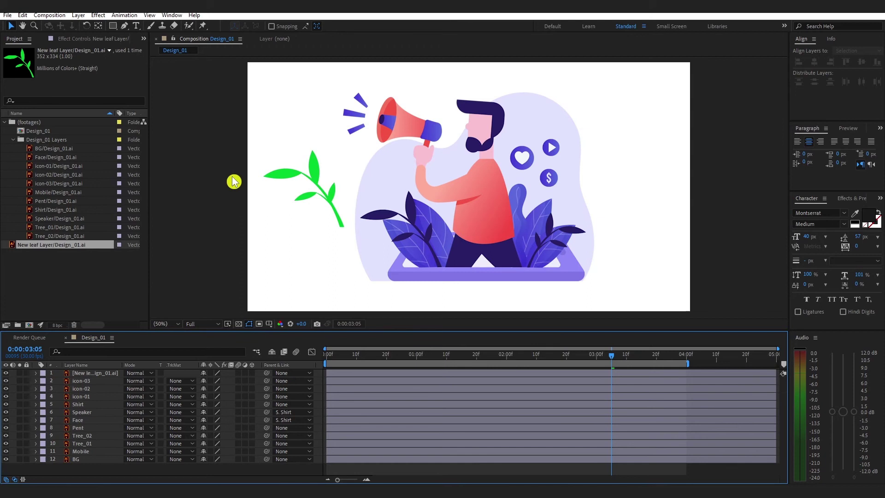
Step: Select the leaf layer and purge All Memory & Disk Cache, confirming with OK
left_click(275, 184)
left_click(274, 184)
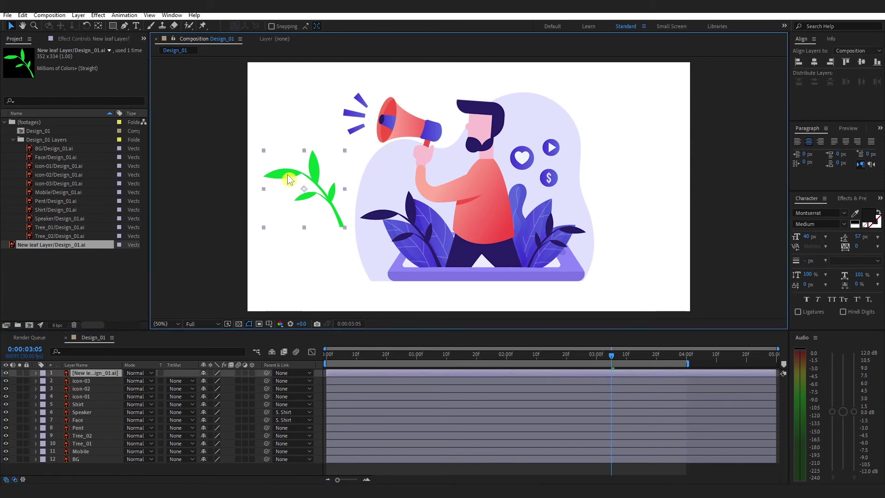
left_click(22, 15)
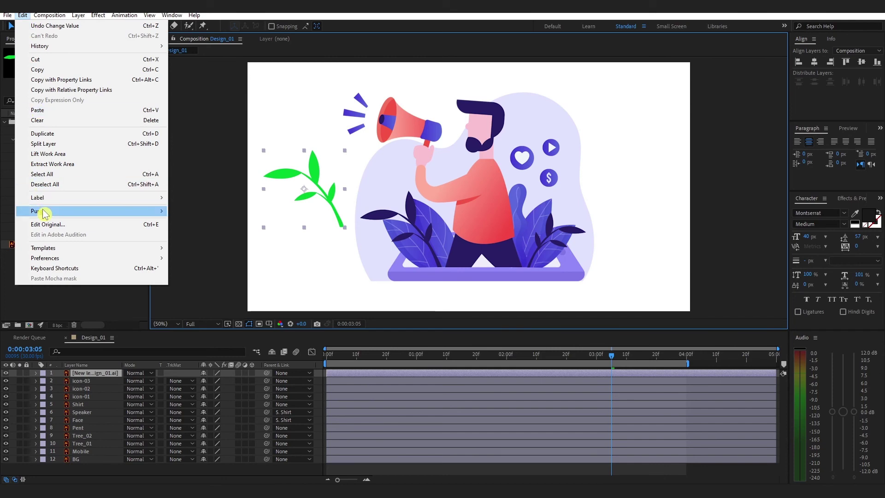
mouse_move(59, 212)
left_click(202, 212)
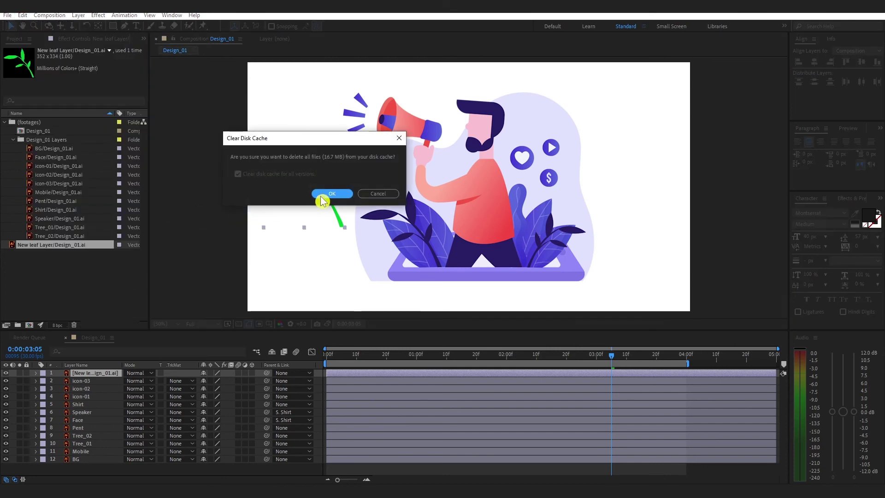
left_click(334, 195)
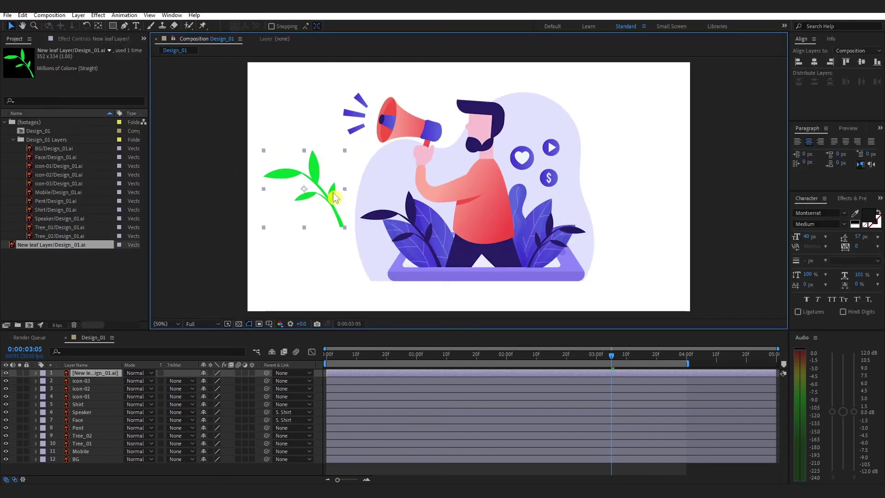
Step: Deselect the leaf layer and preview the animation from the start
left_click(193, 235)
key("Home")
key("space")
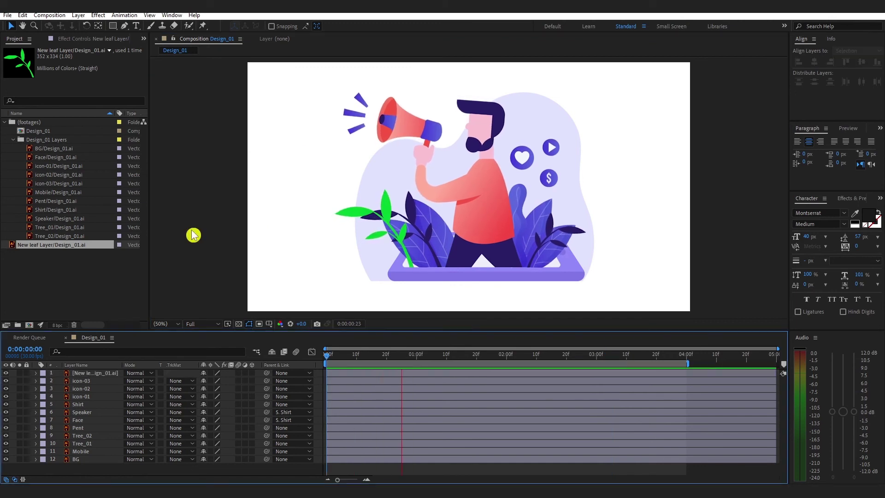